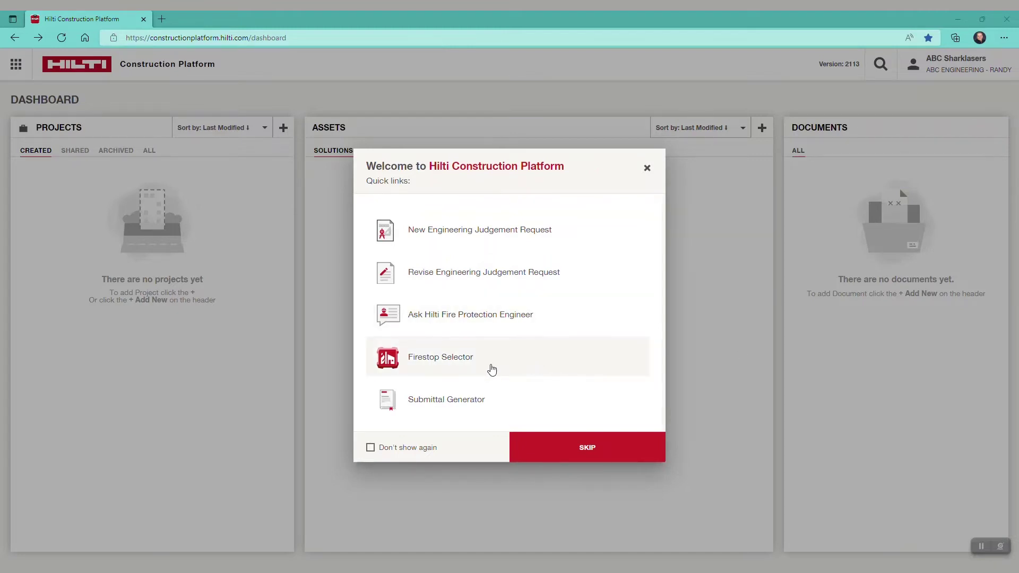
# In the advanced Firestop Selector, add Penetration systems W-L-5028, W-L-5029, C-AJ-1226 and W-L-1054
pyautogui.click(491, 369)
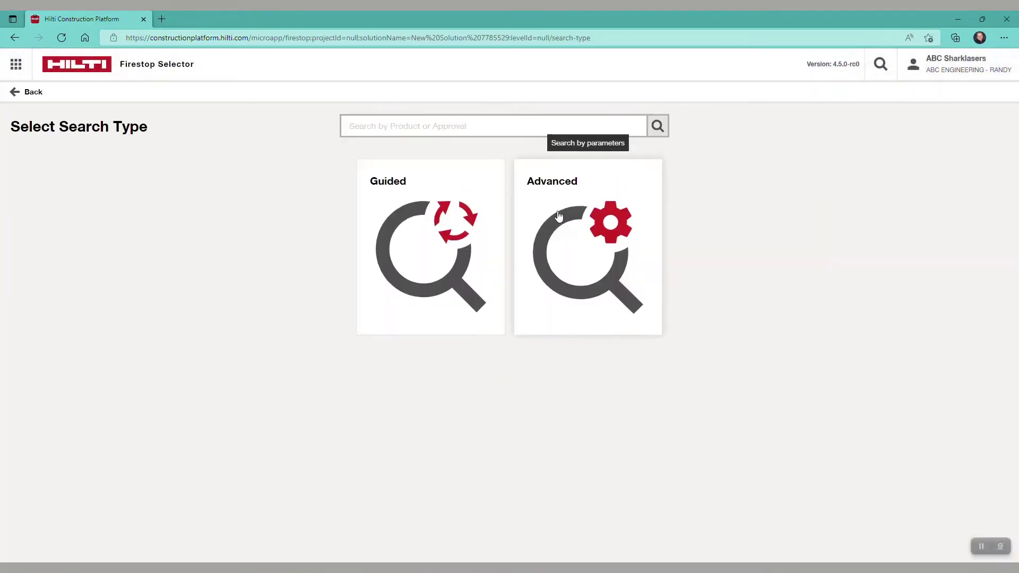
pyautogui.click(559, 217)
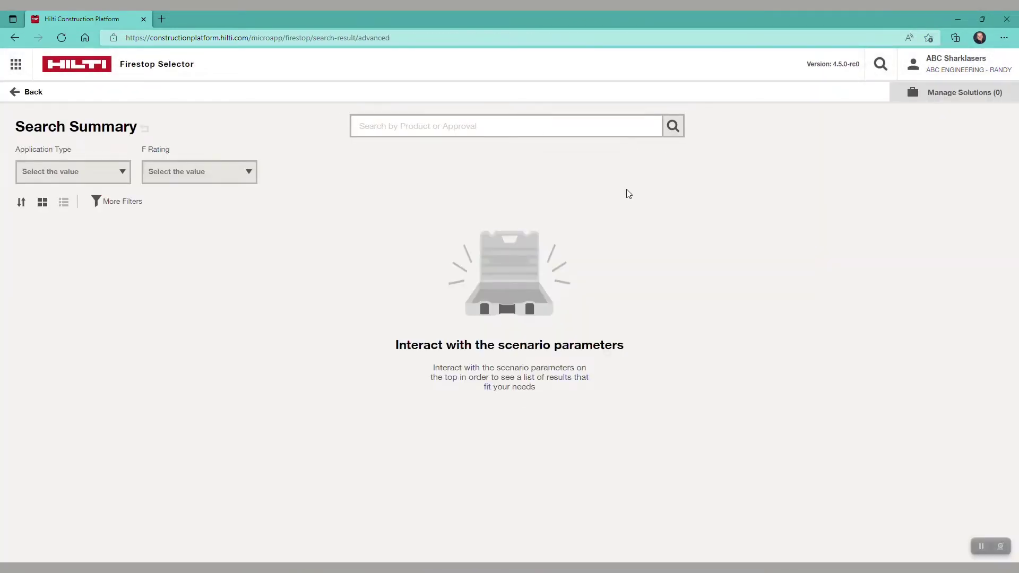
pyautogui.click(122, 172)
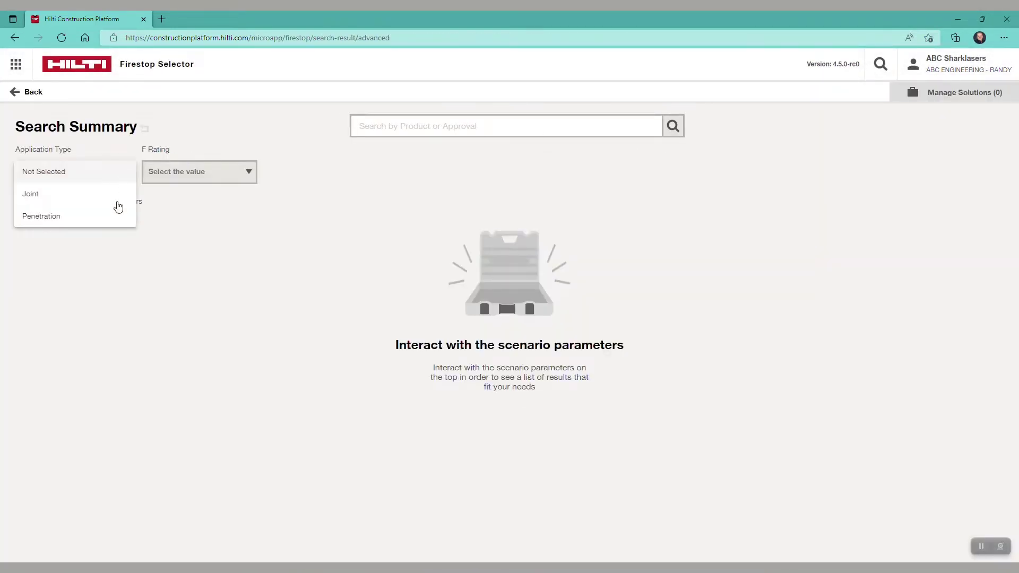
pyautogui.click(65, 218)
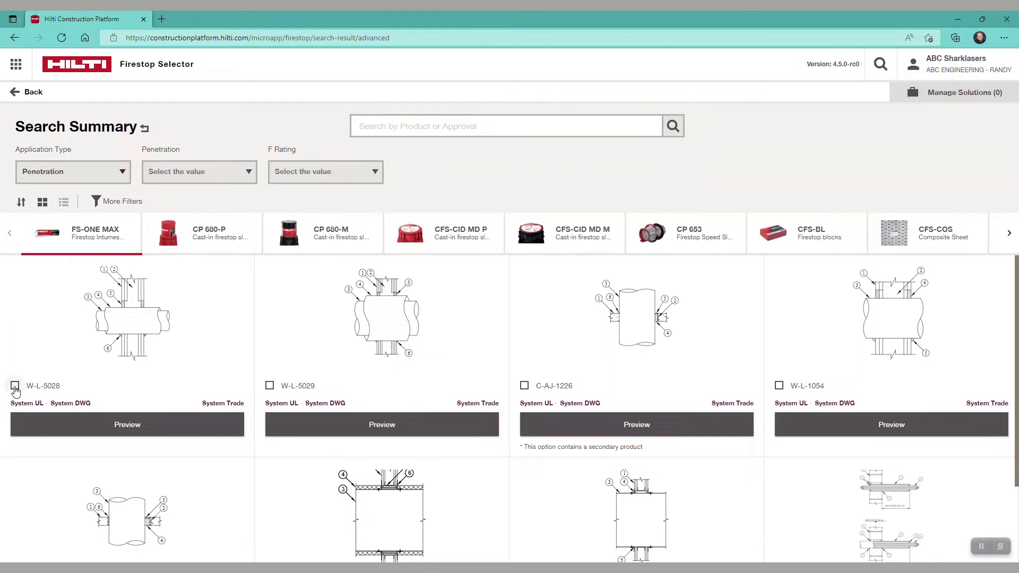
pyautogui.click(15, 386)
pyautogui.click(270, 385)
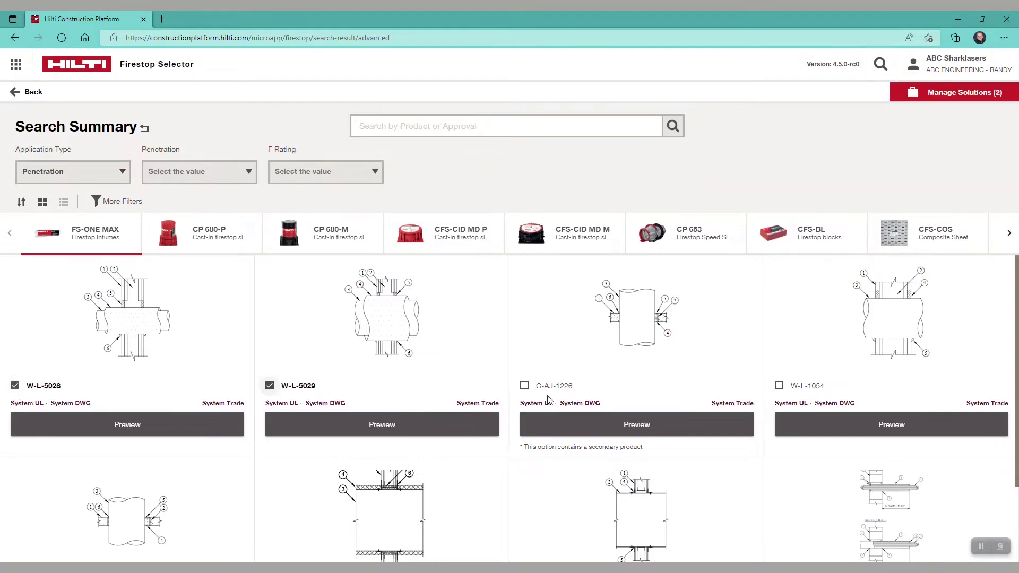
pyautogui.click(525, 386)
pyautogui.click(779, 386)
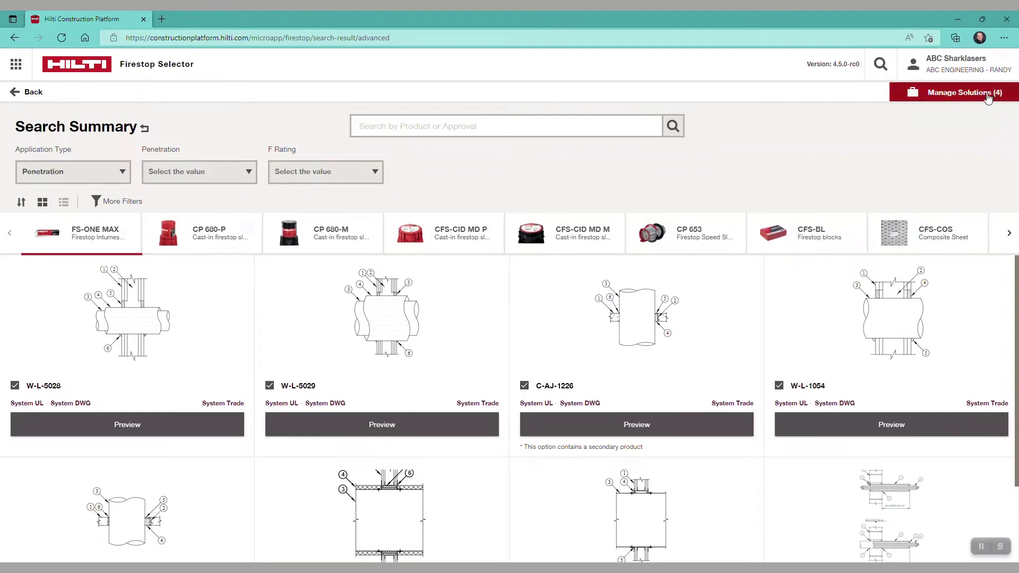
# Filter to Joint applications and add HW-D-0118, HW-D-0528, HW-D-0530 and HW-S-0090
pyautogui.click(101, 173)
pyautogui.click(73, 149)
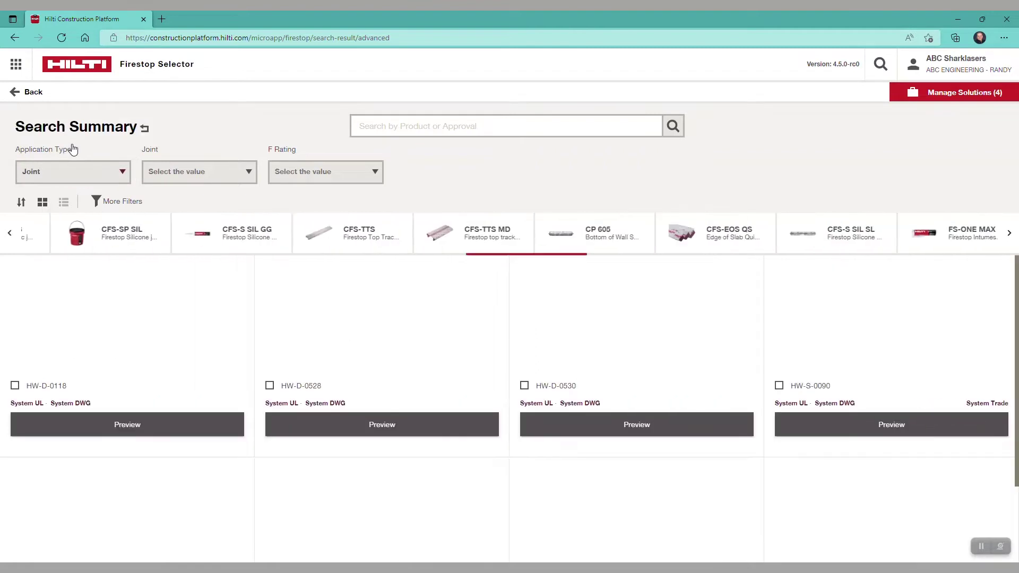
pyautogui.click(15, 386)
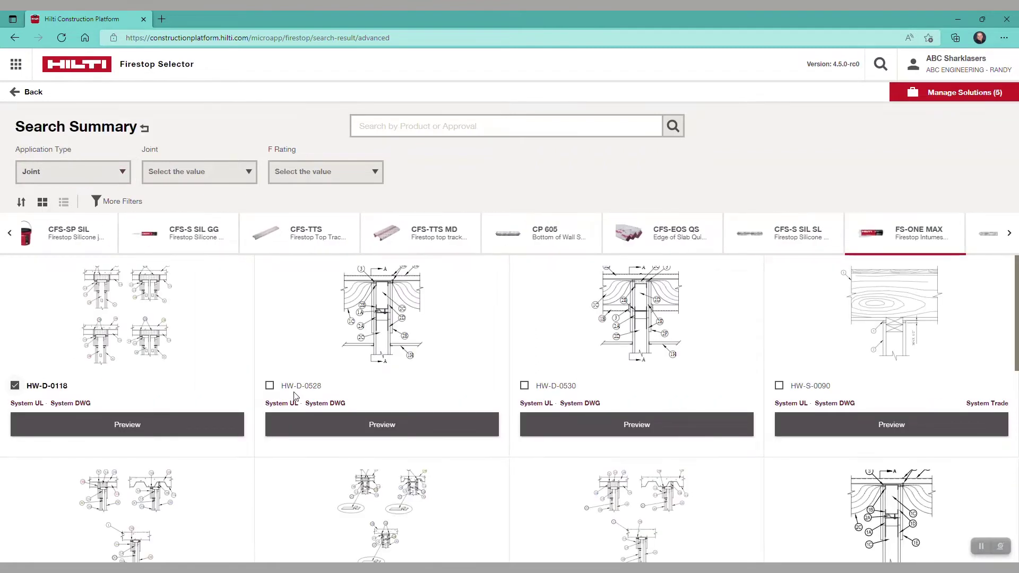
pyautogui.click(270, 386)
pyautogui.click(524, 385)
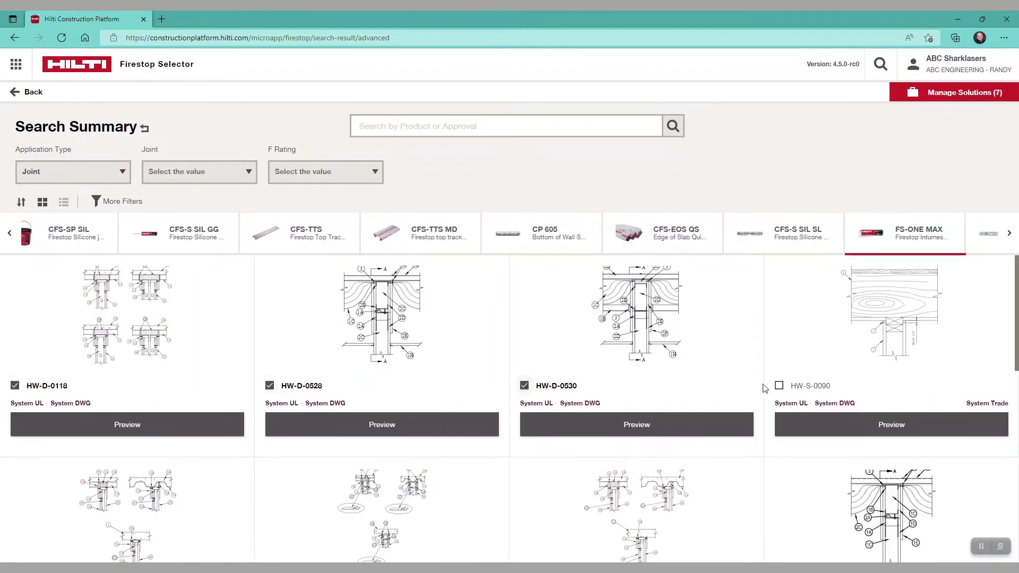
pyautogui.click(779, 386)
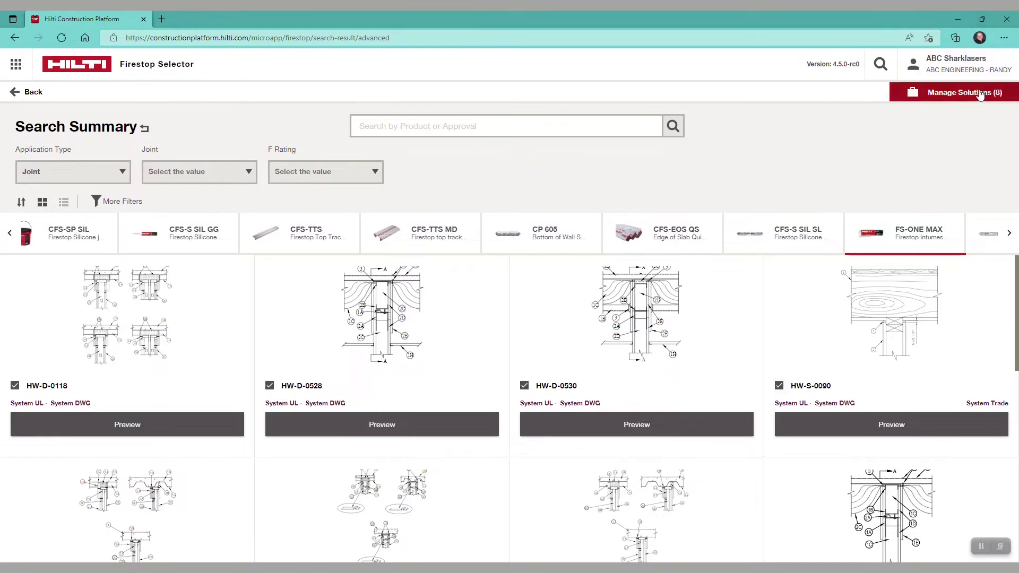
# Review the eight chosen solutions in Manage Solutions
pyautogui.click(950, 95)
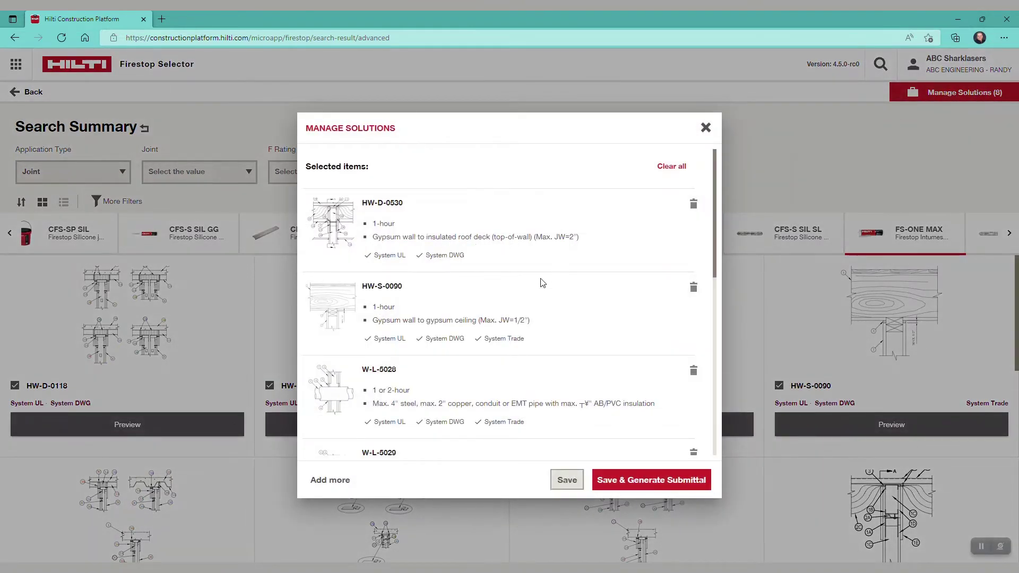
pyautogui.scroll(-3, 538, 287)
pyautogui.scroll(2, 552, 281)
pyautogui.scroll(1, 558, 279)
# Go to project assignment and start a new project instead of picking an existing one
pyautogui.click(665, 485)
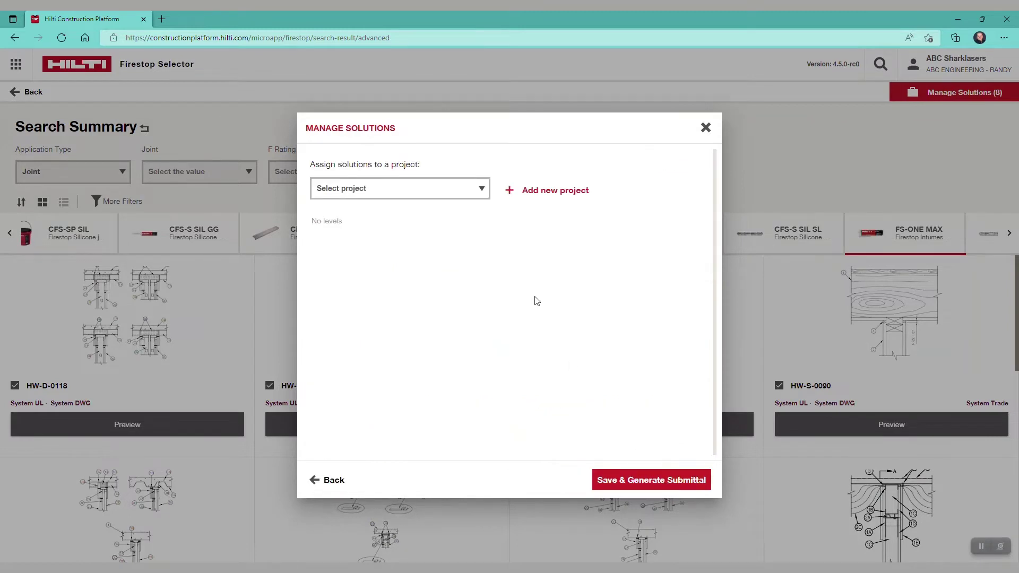
pyautogui.click(478, 190)
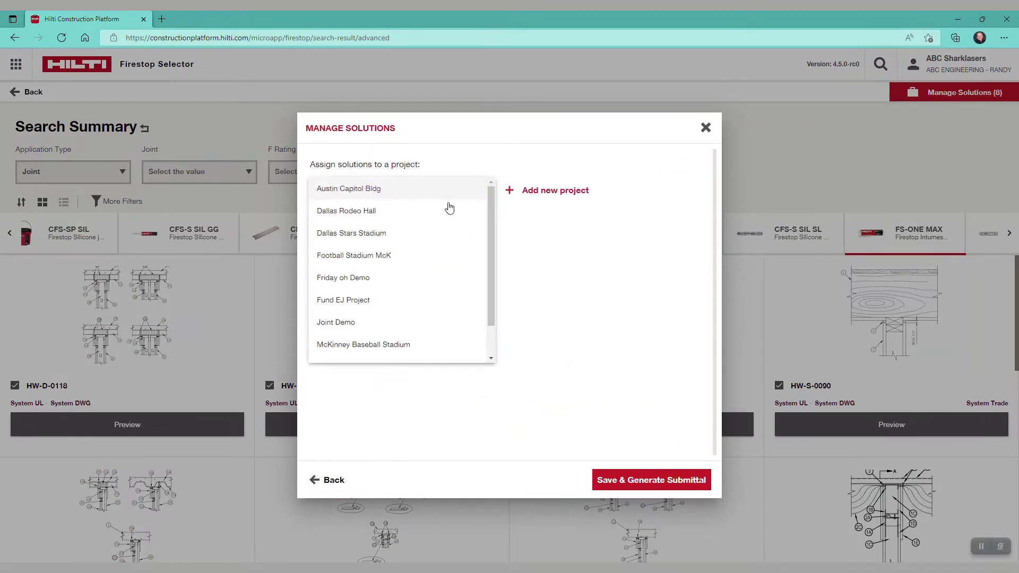
pyautogui.click(552, 229)
pyautogui.click(550, 194)
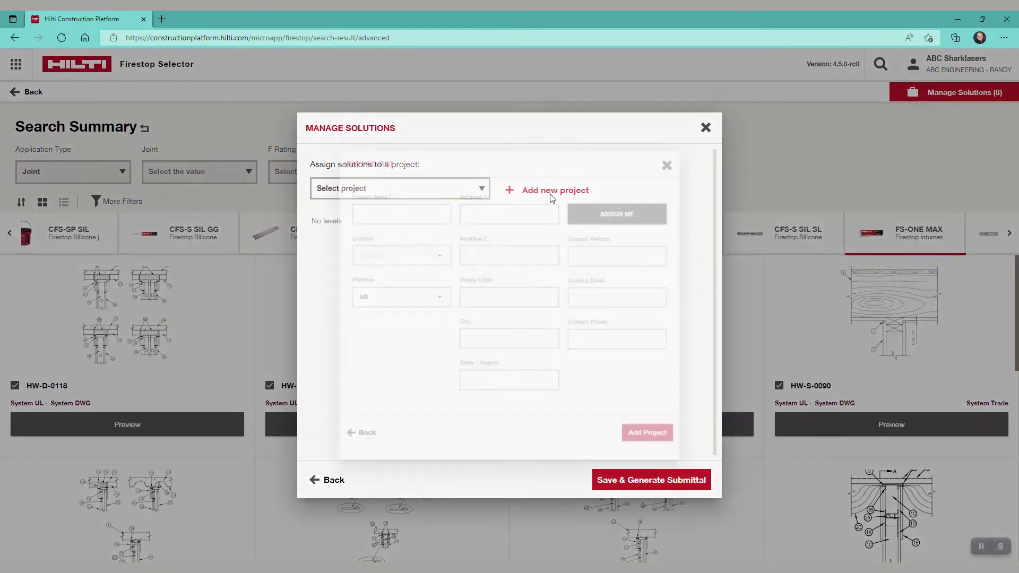
# Name the project 'Demo Submittals' and enter its street address, postal code and city
pyautogui.click(352, 201)
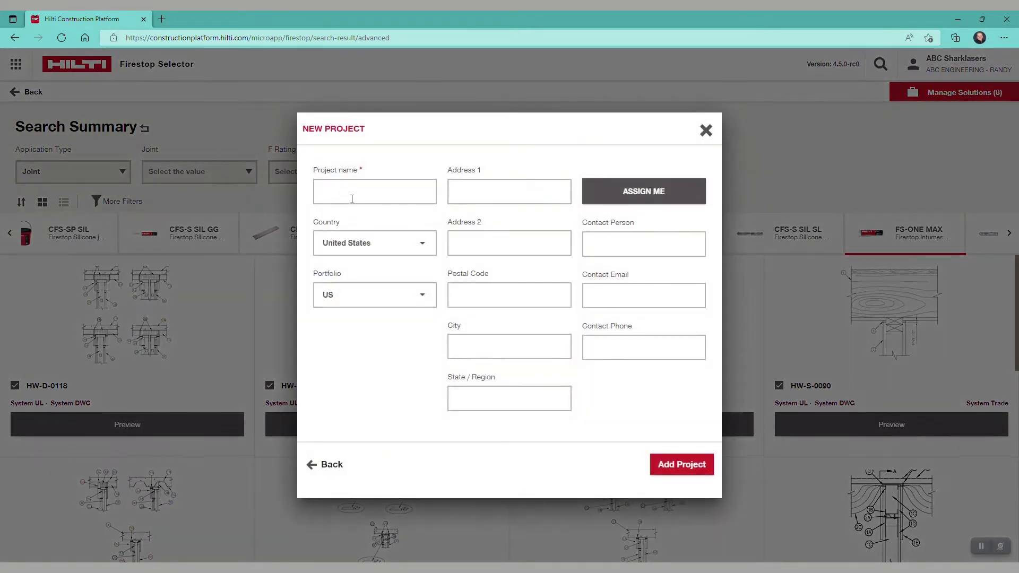
pyautogui.write('Demo Submittals')
pyautogui.click(496, 187)
pyautogui.write('123 Main St.')
pyautogui.press('Tab')
pyautogui.write('750')
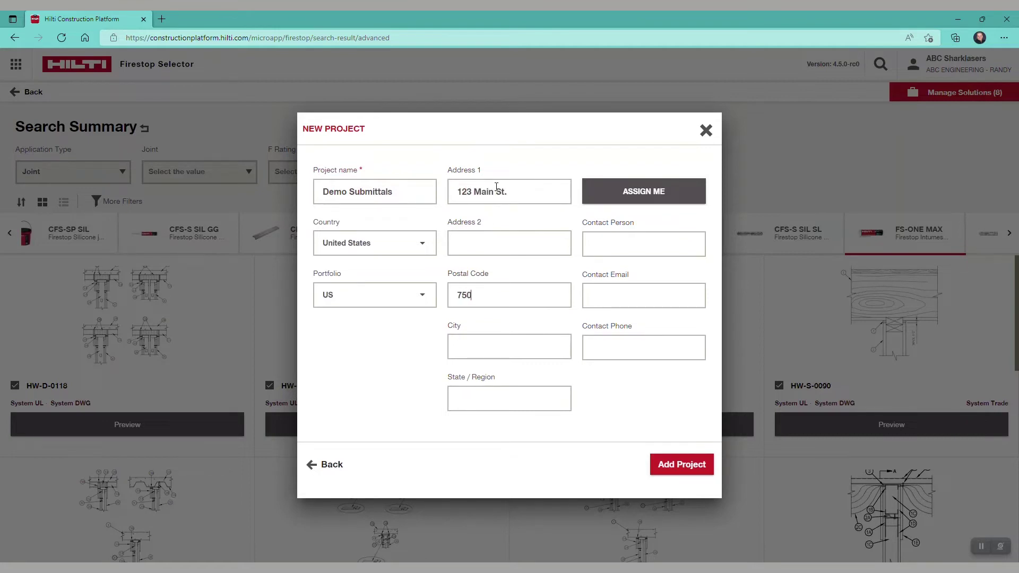
pyautogui.write('McKinney')
pyautogui.press('Tab')
# Assign yourself as contact, enter the contact phone, add the project and save the solutions
pyautogui.click(635, 190)
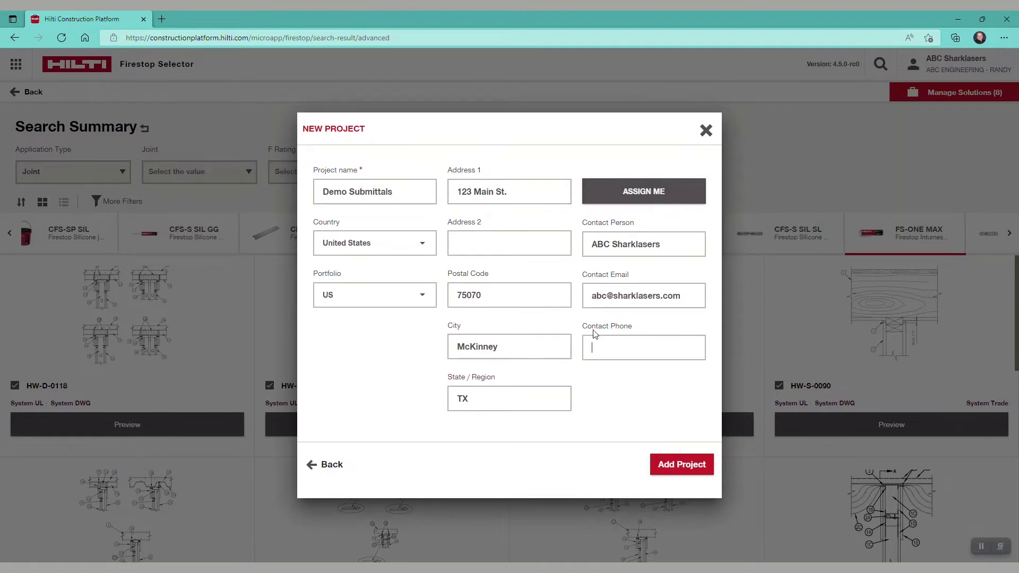
pyautogui.write('+01 4270000000')
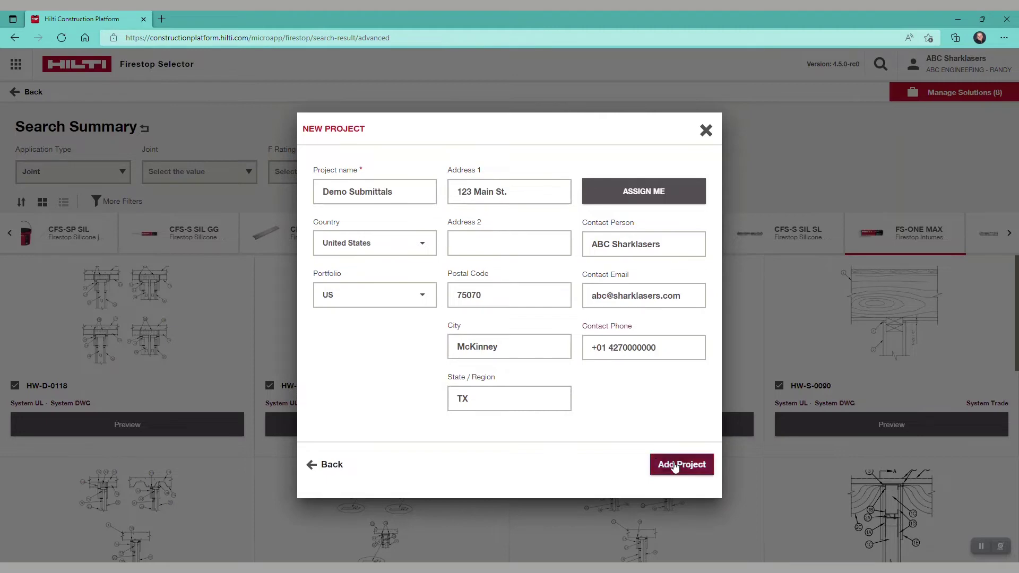
pyautogui.click(676, 465)
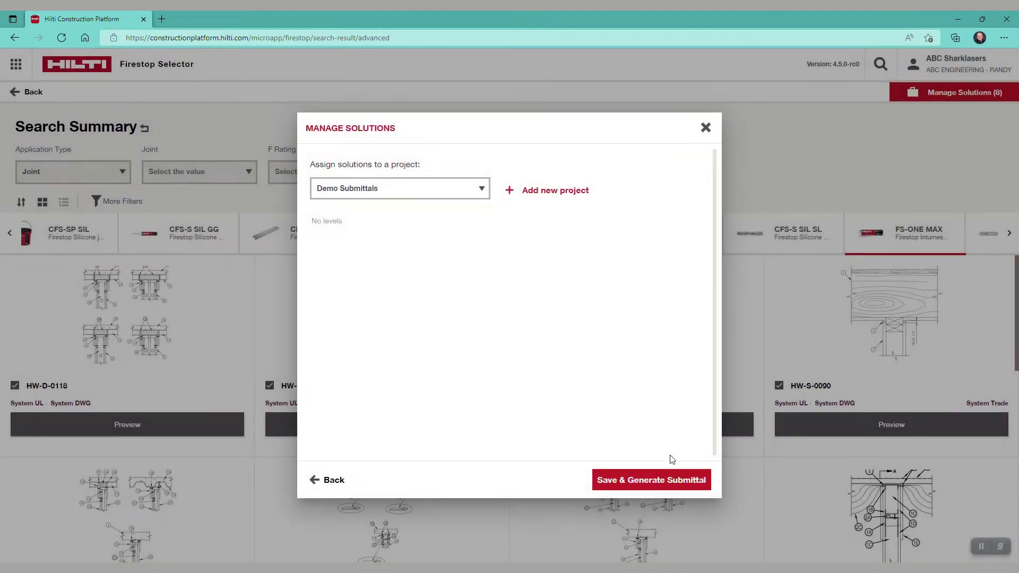
pyautogui.click(653, 485)
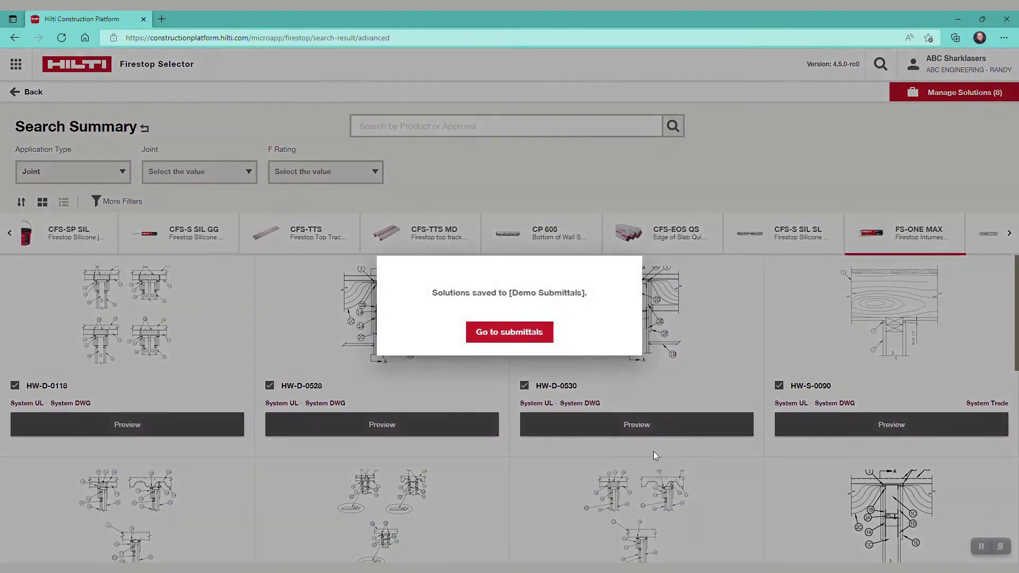
# Go to the Demo Submittals project's submittals from the save confirmation
pyautogui.click(493, 332)
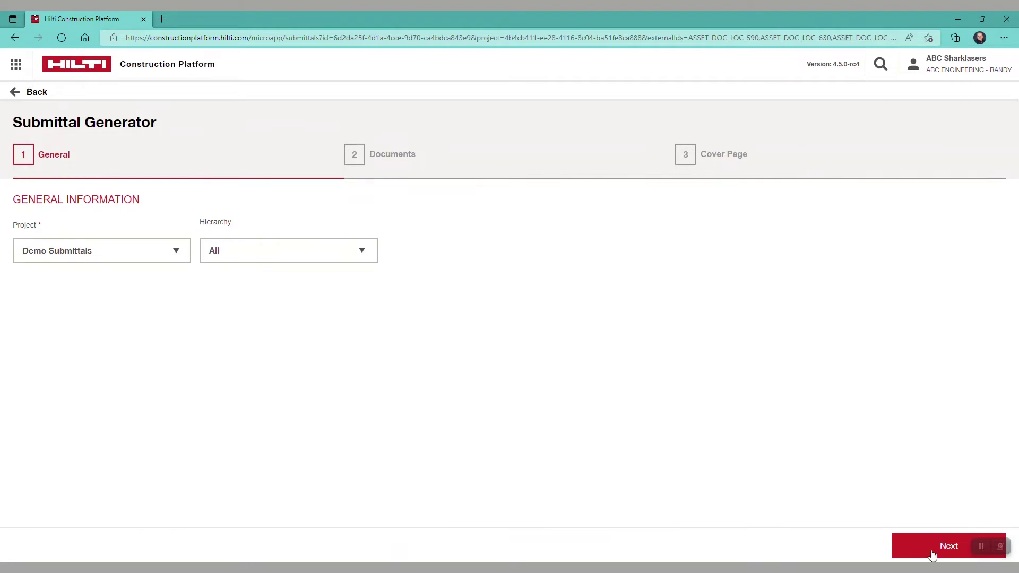
# Switch Approval Documents to Trade, check the Products and Project Documents tabs, and continue
pyautogui.click(930, 547)
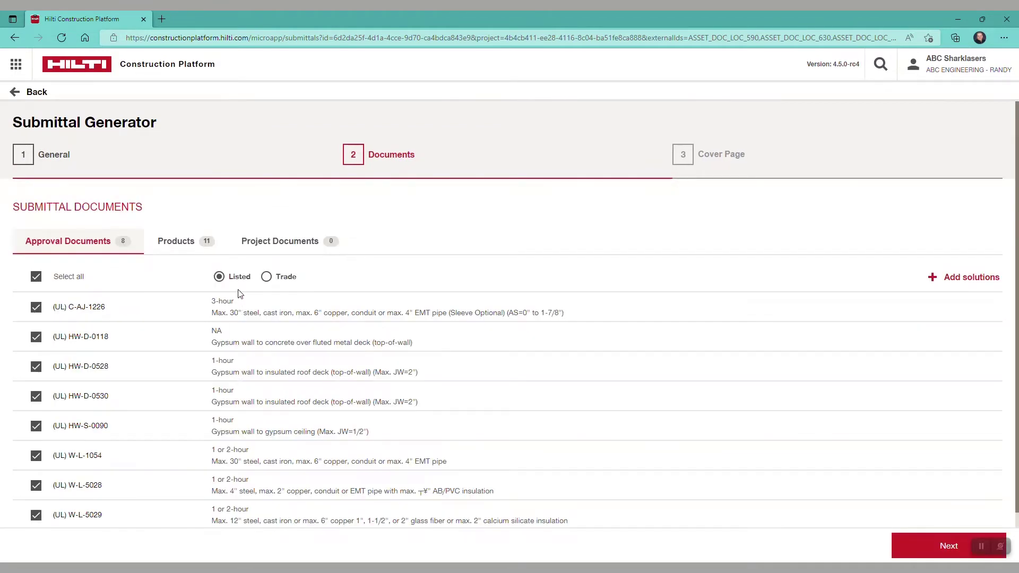
pyautogui.click(267, 277)
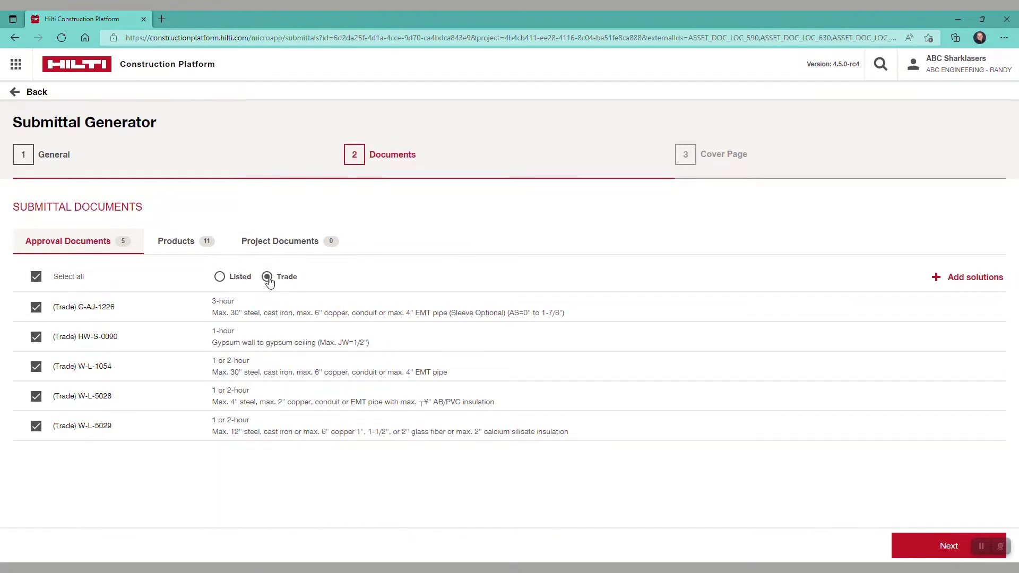
pyautogui.click(187, 243)
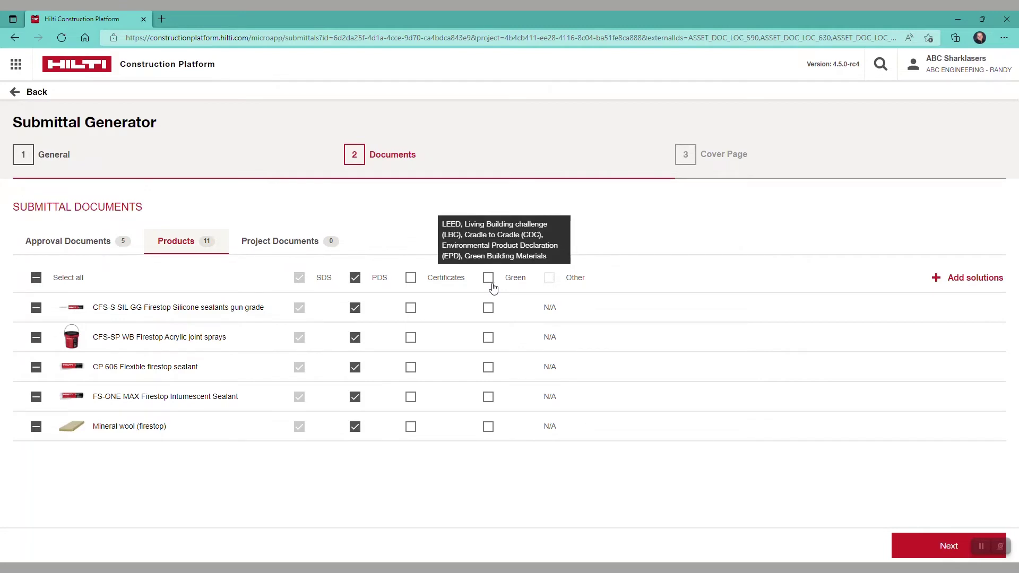
pyautogui.click(289, 243)
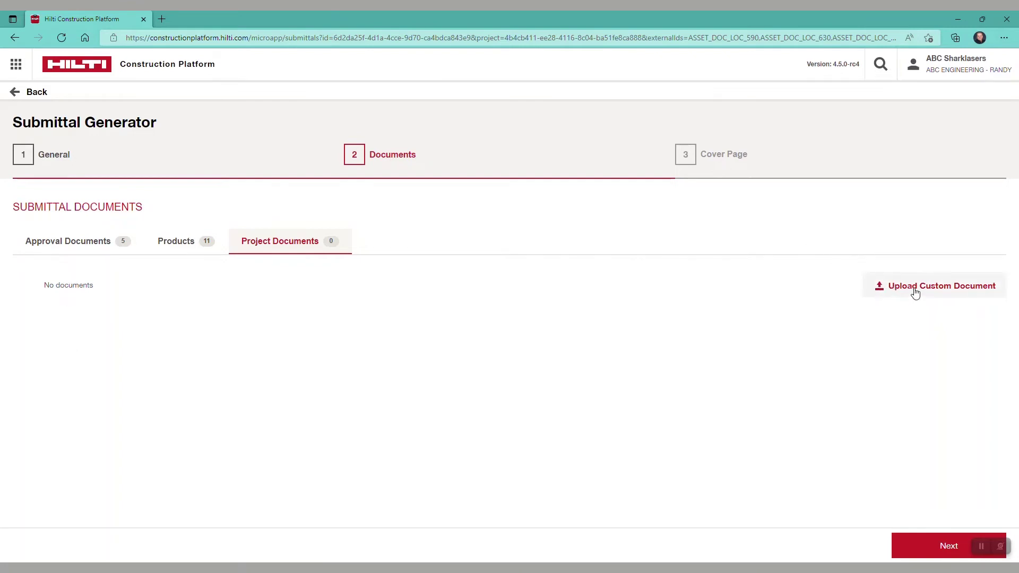
pyautogui.click(948, 547)
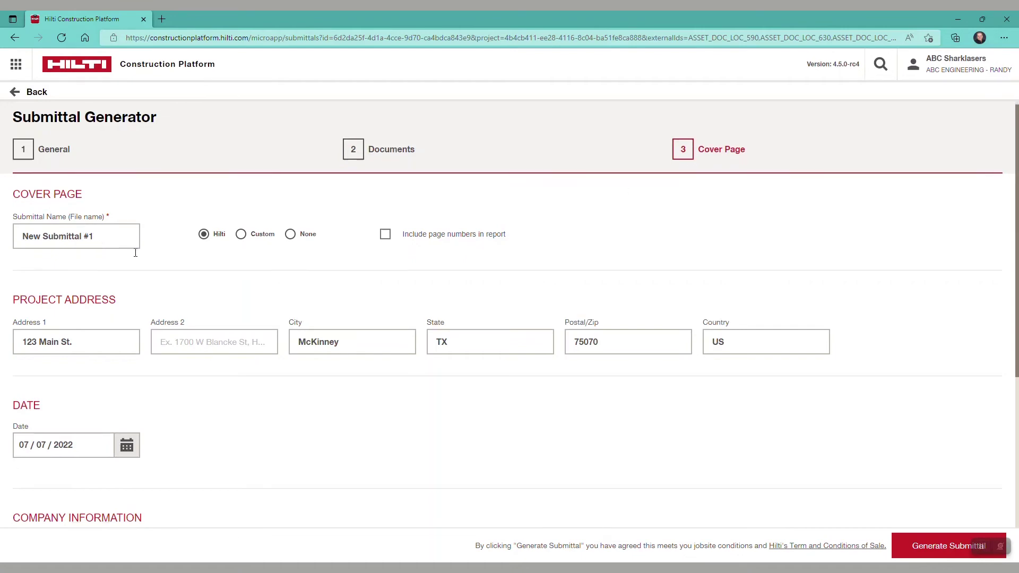
# Try the Custom cover page, revert to the Hilti cover page, and generate the submittal PDF
pyautogui.scroll(-3, 134, 252)
pyautogui.scroll(-1, 139, 256)
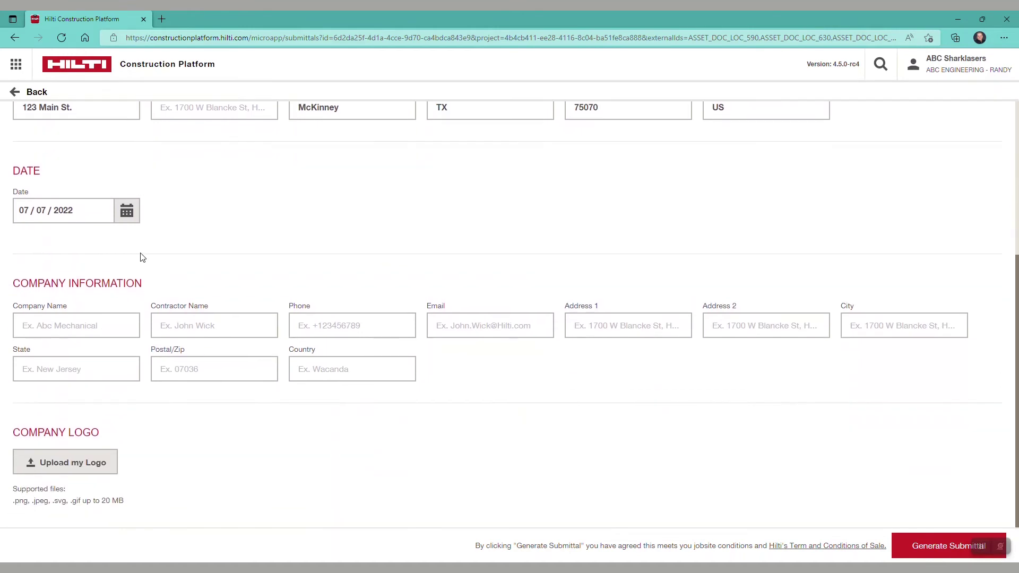
pyautogui.scroll(4, 139, 256)
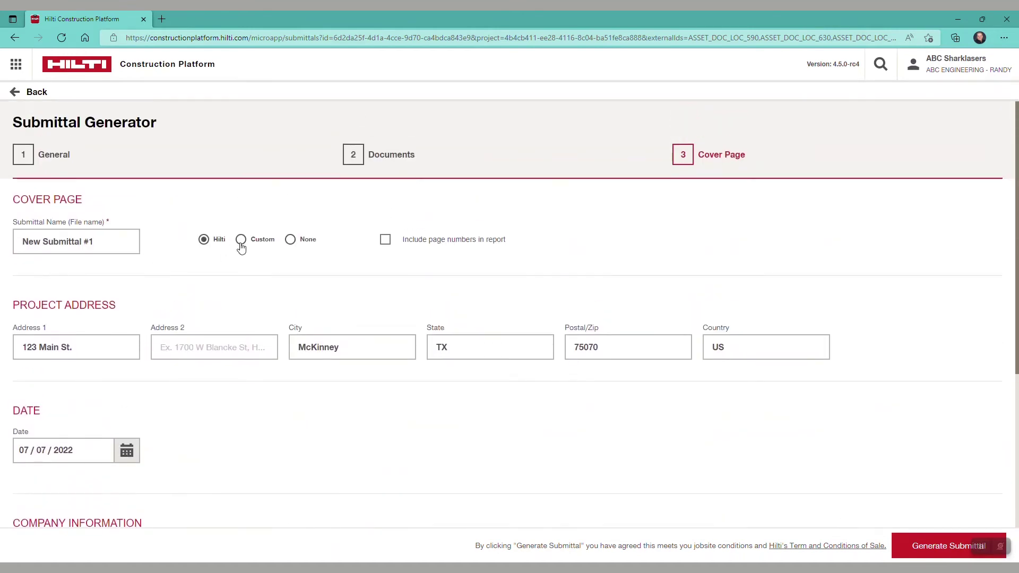
pyautogui.click(241, 243)
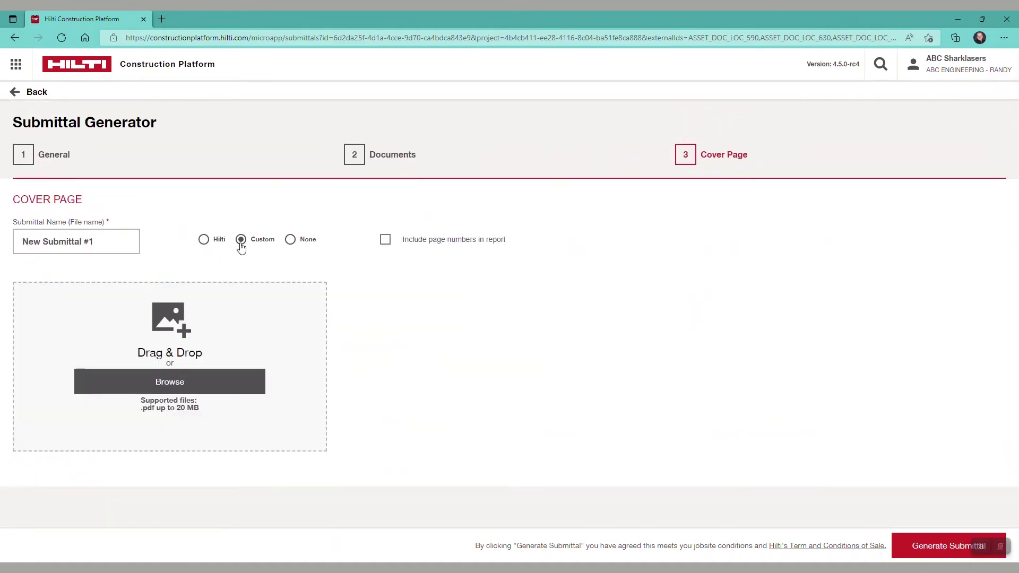
pyautogui.rightClick(241, 245)
pyautogui.click(588, 319)
pyautogui.click(205, 244)
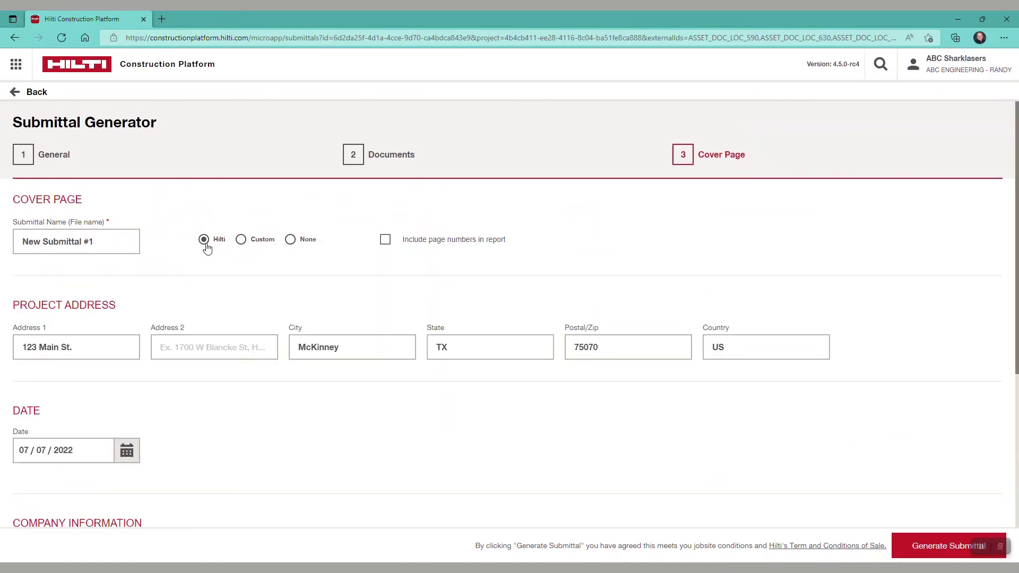
pyautogui.scroll(-5, 678, 334)
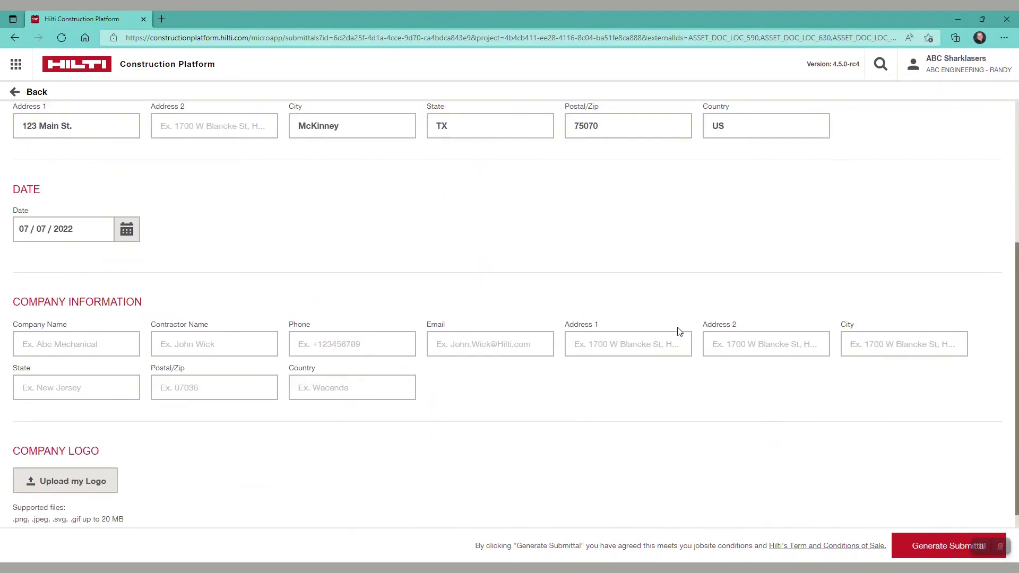
pyautogui.scroll(5, 878, 448)
pyautogui.click(931, 541)
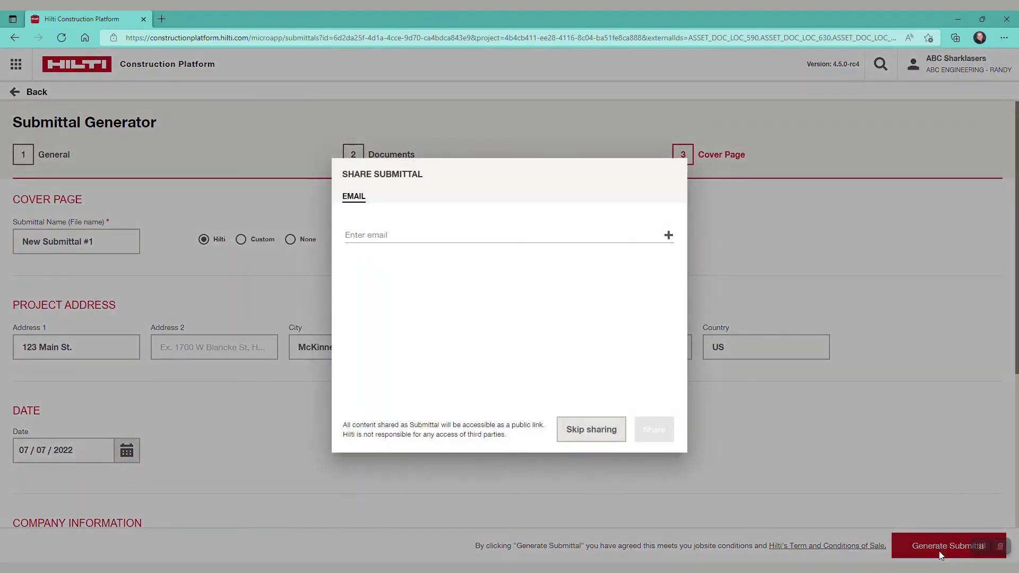
# Skip email sharing and close the welcome quick-links dialog
pyautogui.click(601, 428)
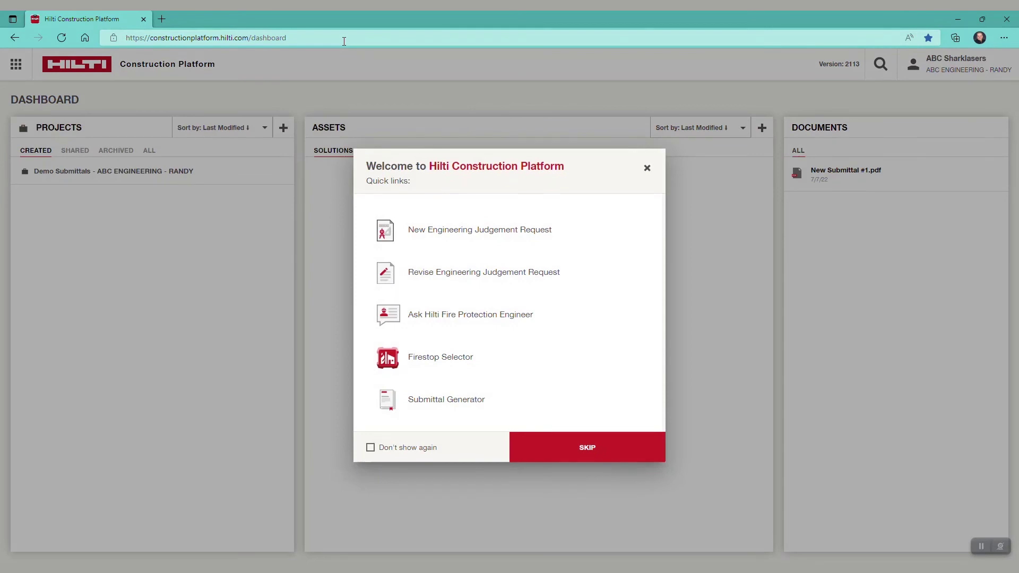
pyautogui.click(647, 167)
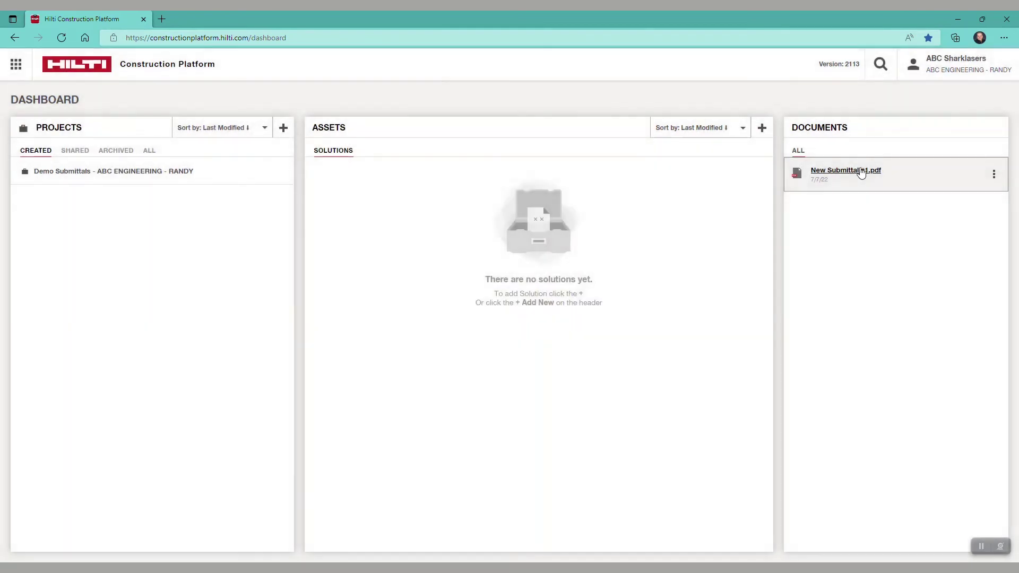
# Open New Submittal #1.pdf, page forward to the HW-S-0090 drawing, then return to the dashboard
pyautogui.click(872, 171)
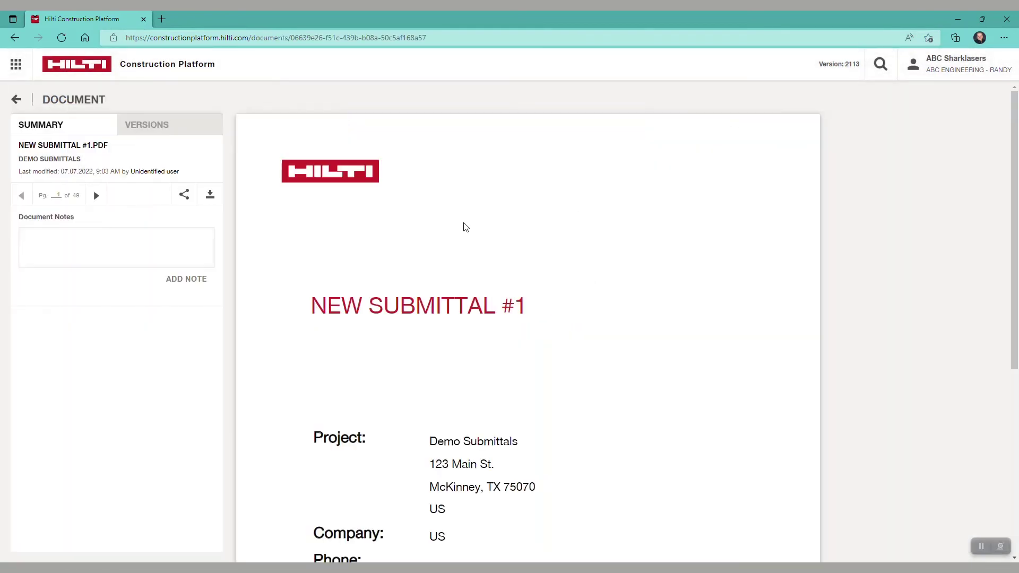
pyautogui.scroll(-4, 430, 297)
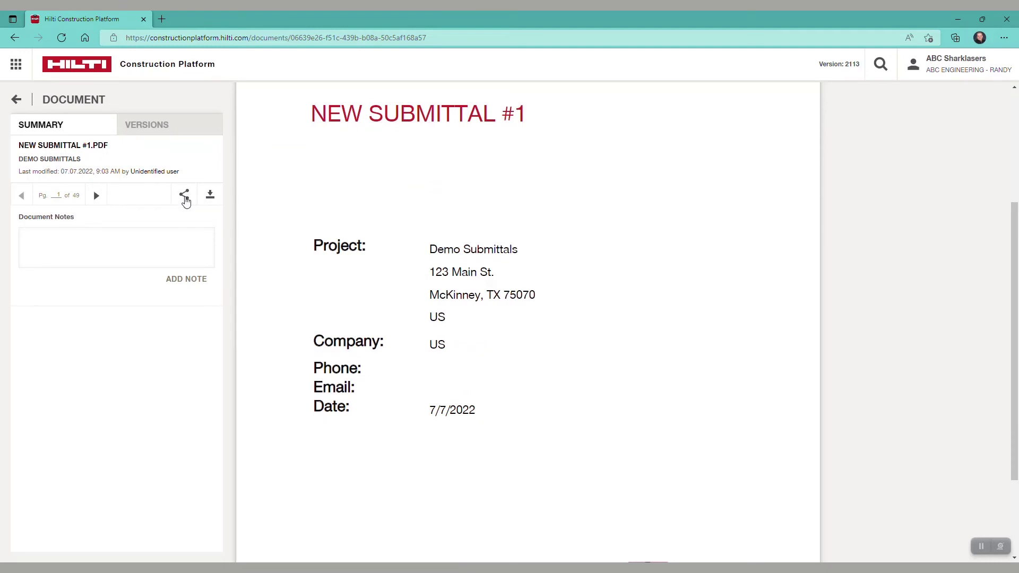
pyautogui.click(96, 197)
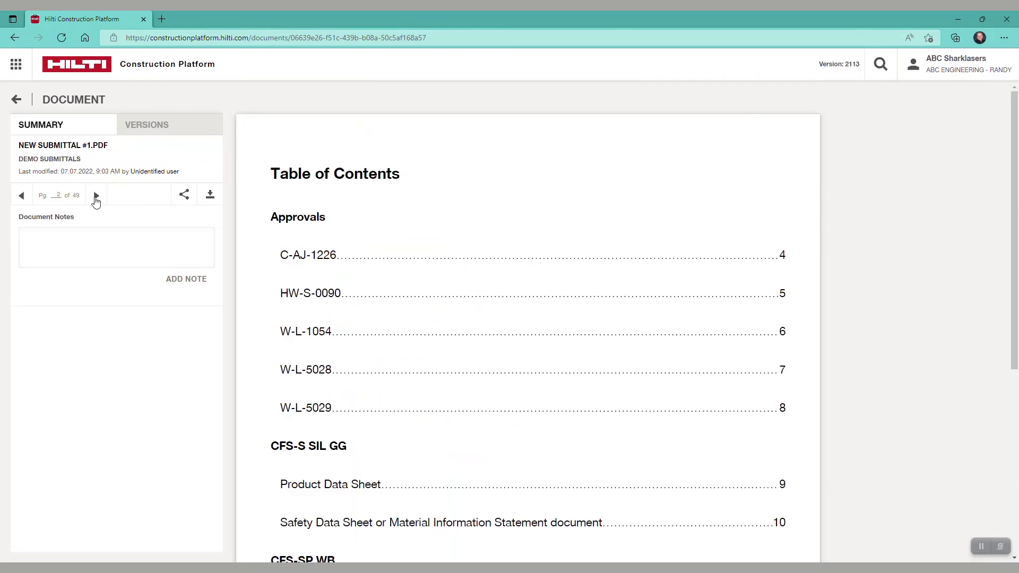
pyautogui.click(96, 197)
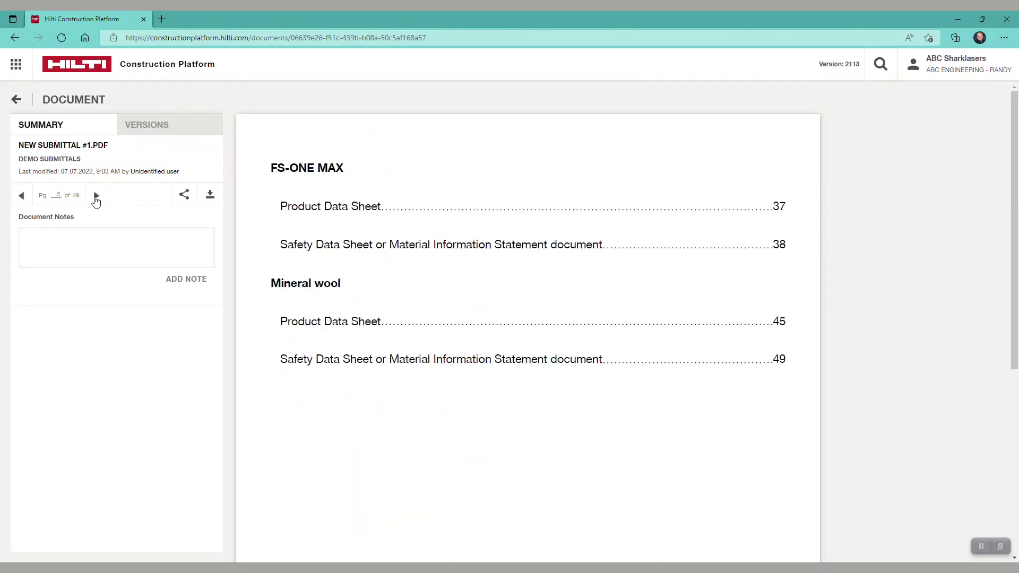
pyautogui.click(96, 197)
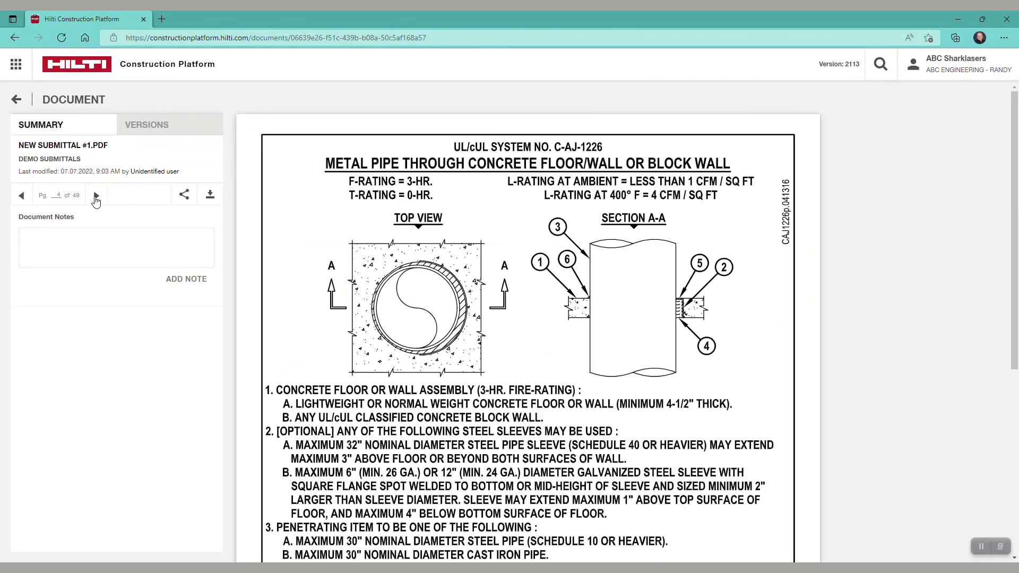
pyautogui.scroll(-6, 378, 261)
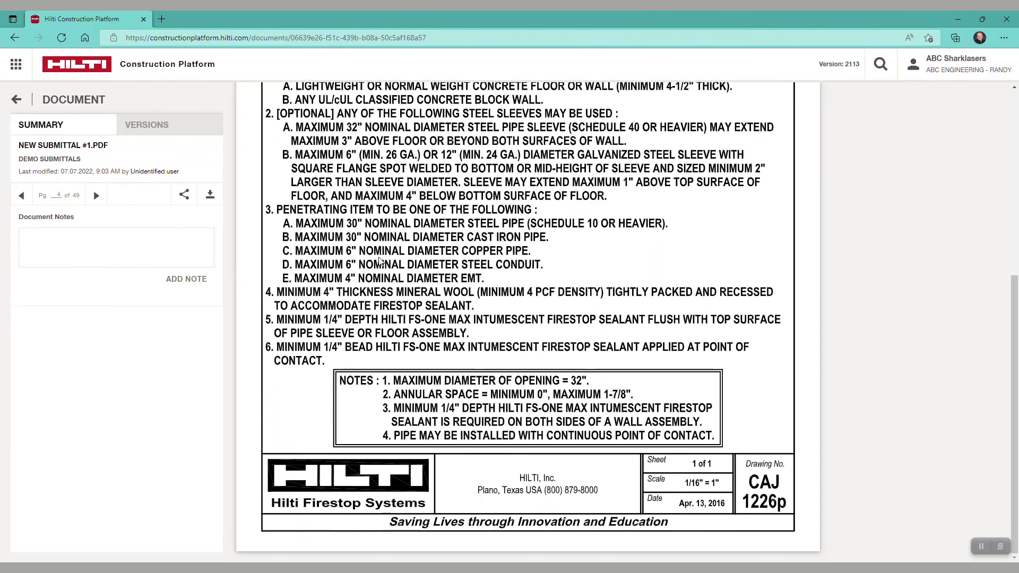
pyautogui.scroll(6, 379, 261)
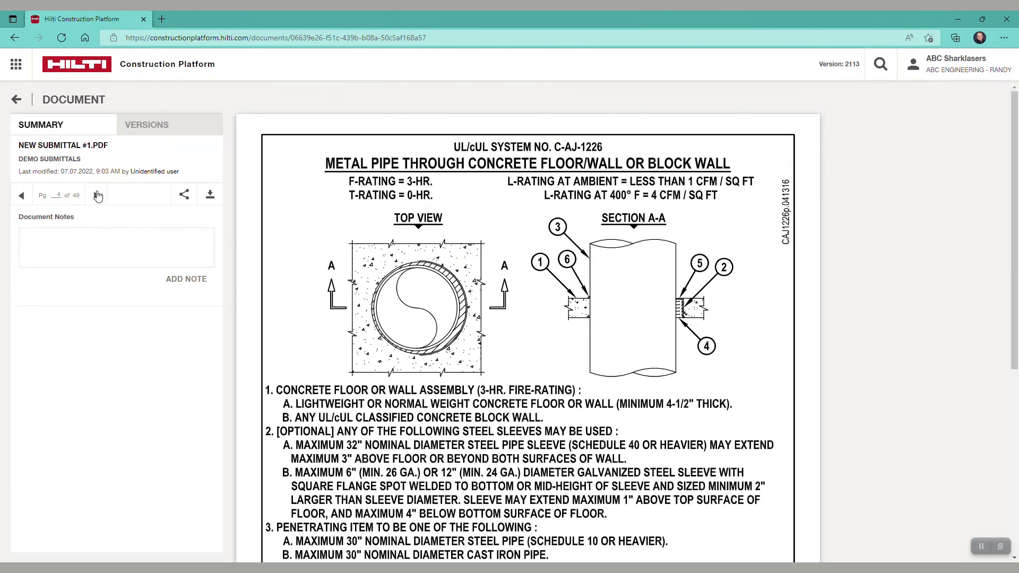
pyautogui.click(98, 196)
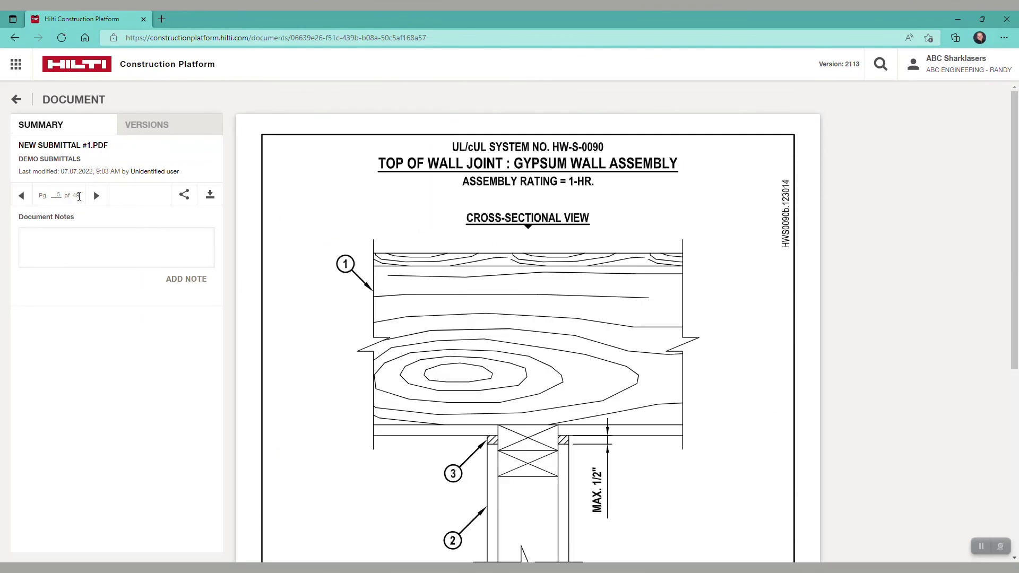
pyautogui.click(16, 99)
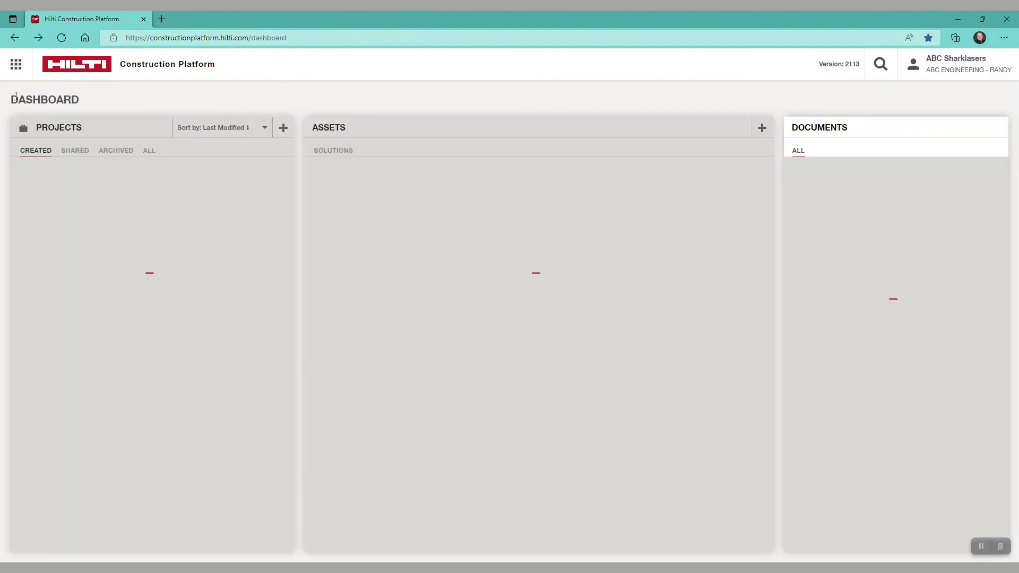